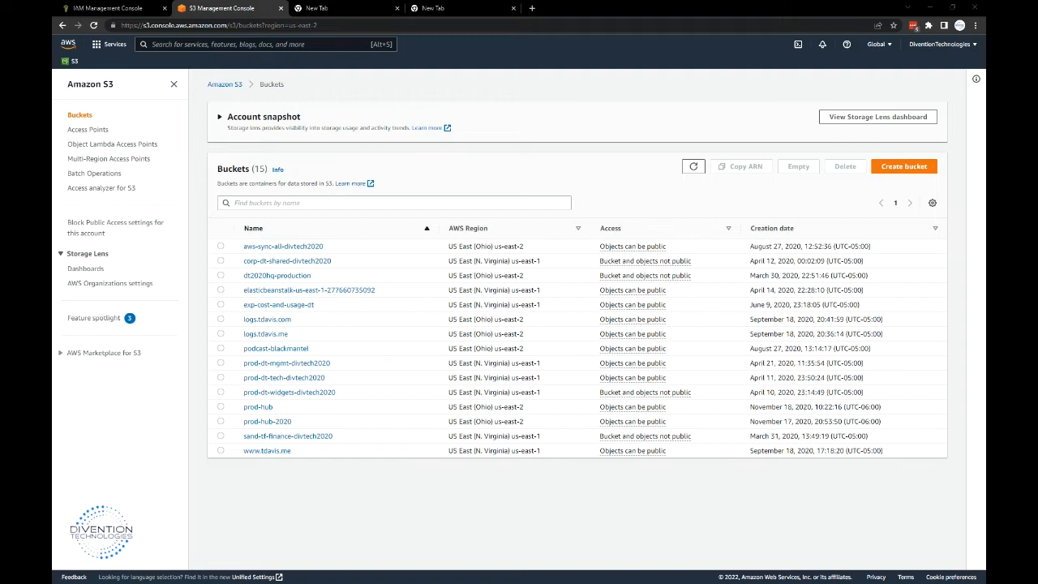
Switch to the Command Prompt, clear its output and check the installed AWS CLI version with aws --version.
key("alt+Tab")
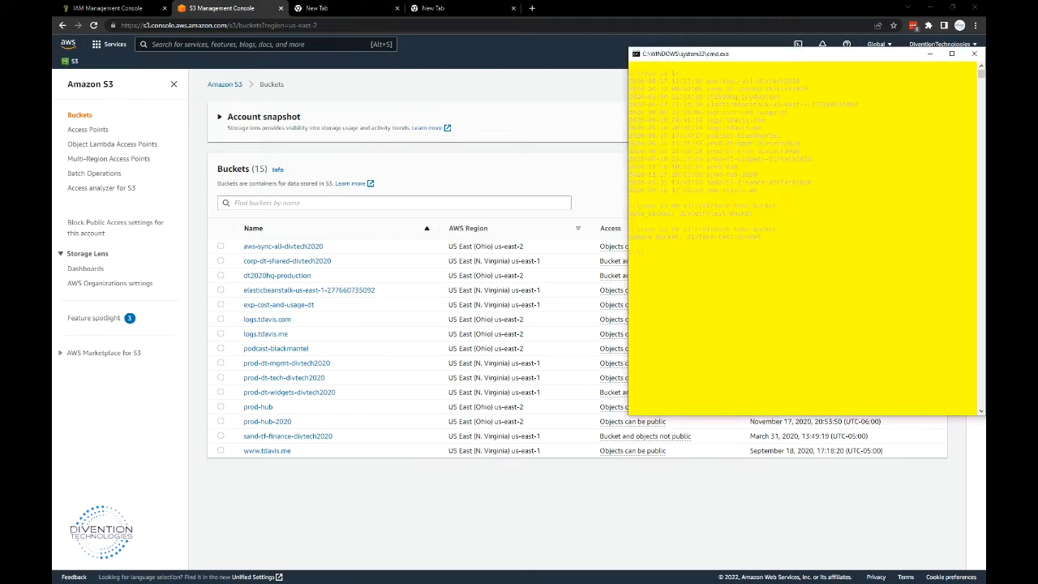
left_click(702, 208)
type("cls")
key("Return")
type("aws --version")
key("Return")
left_click(973, 53)
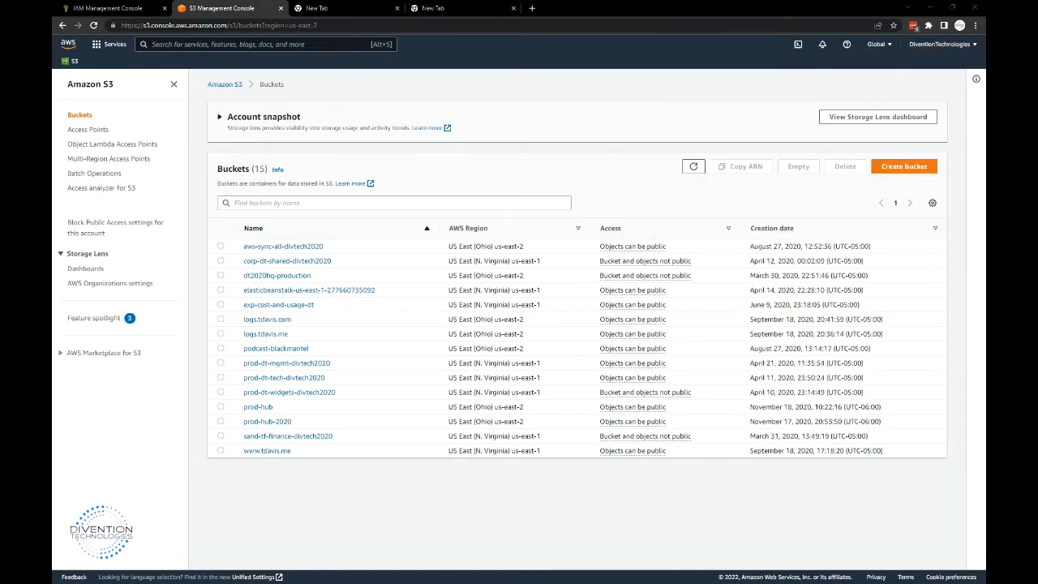
Start creating a new S3 bucket in the AWS console and name it divtech-bucket1.
left_click(893, 171)
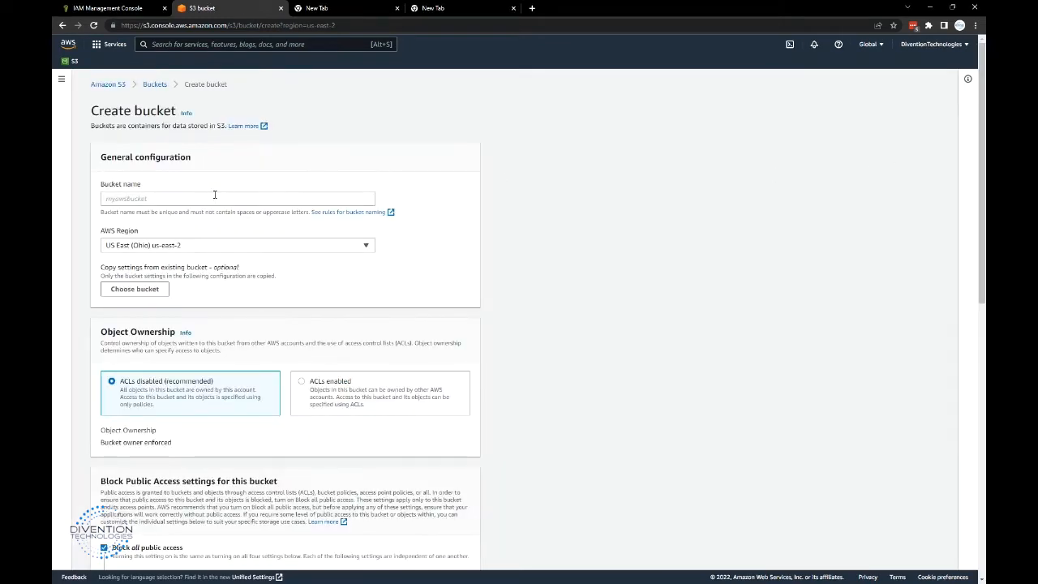
left_click(215, 198)
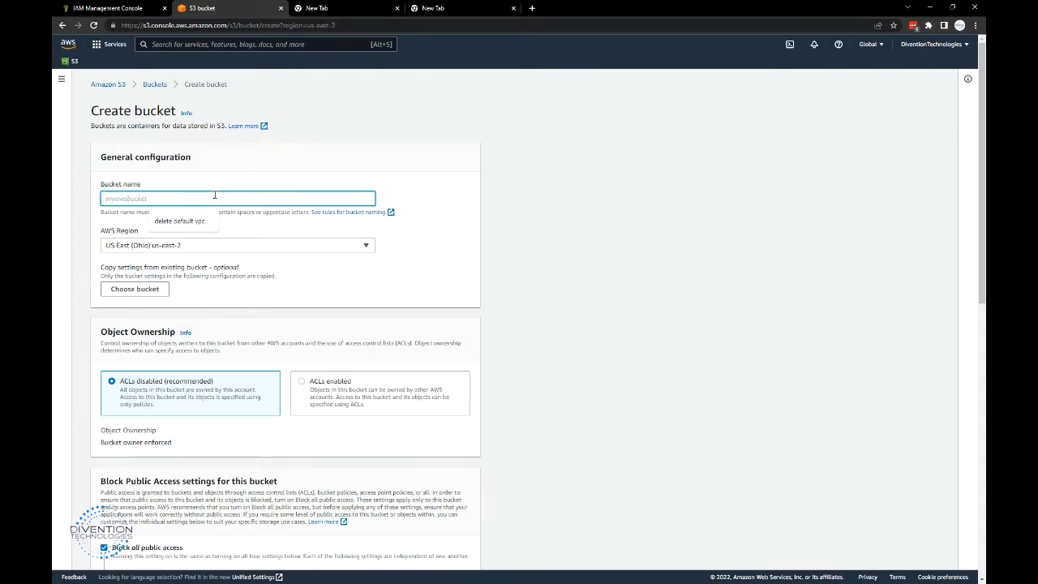
left_click(212, 195)
type("divte")
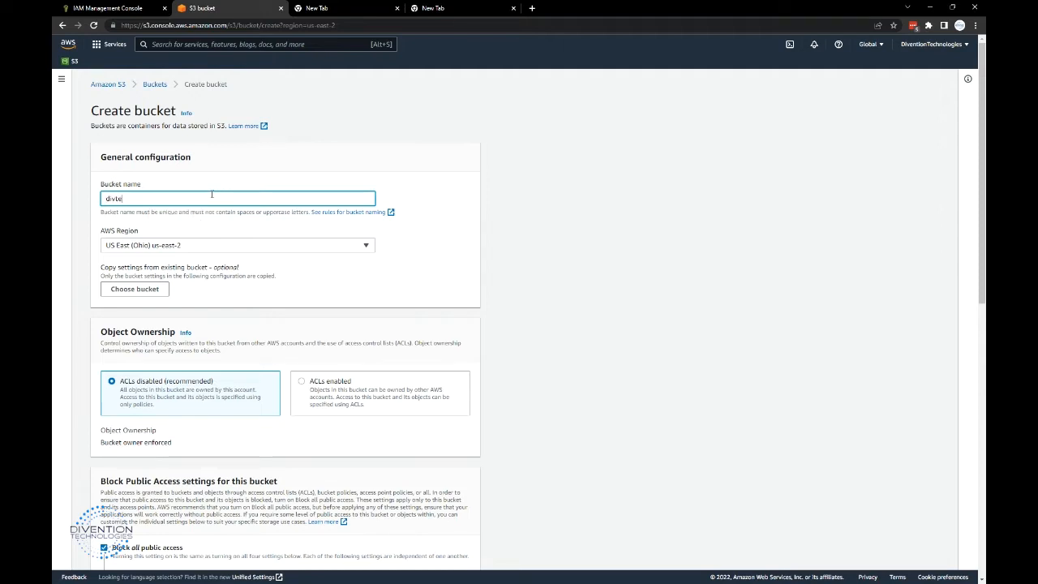
type("ch-bucket1")
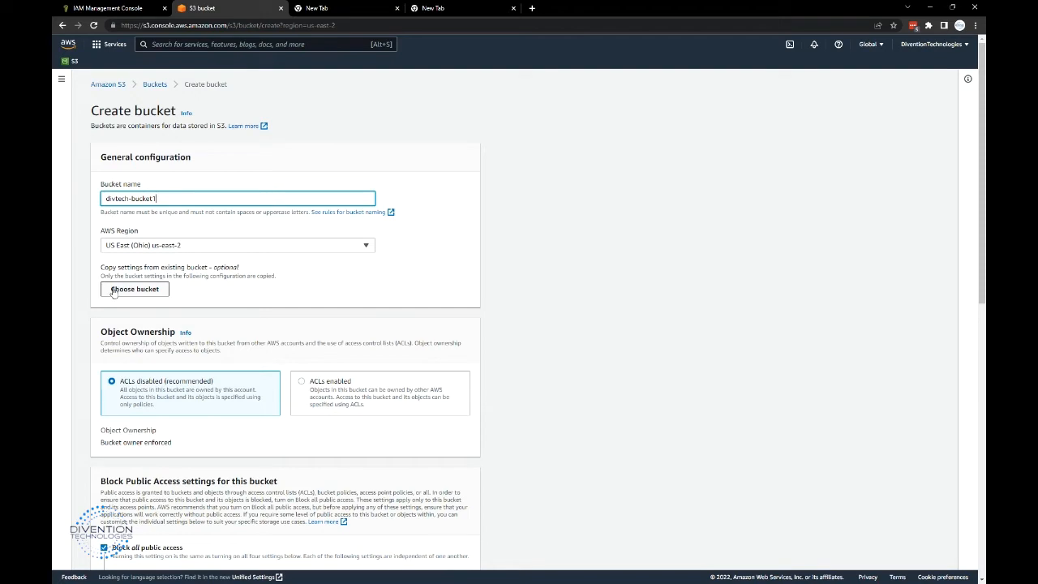
Look through the available AWS regions and choose US East (Ohio) us-east-2 for the new bucket.
left_click(161, 246)
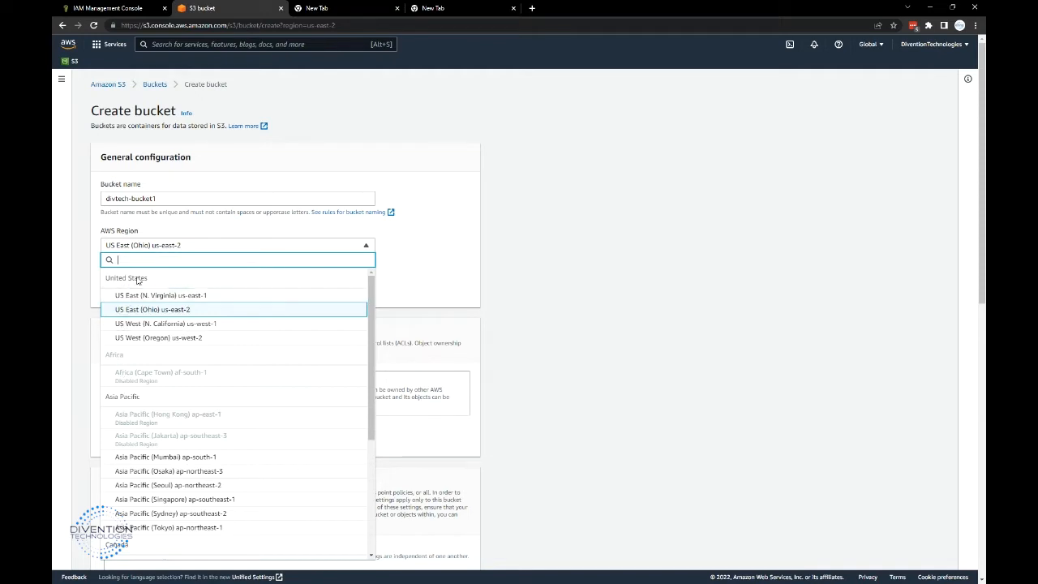
left_click_drag(370, 297, 393, 421)
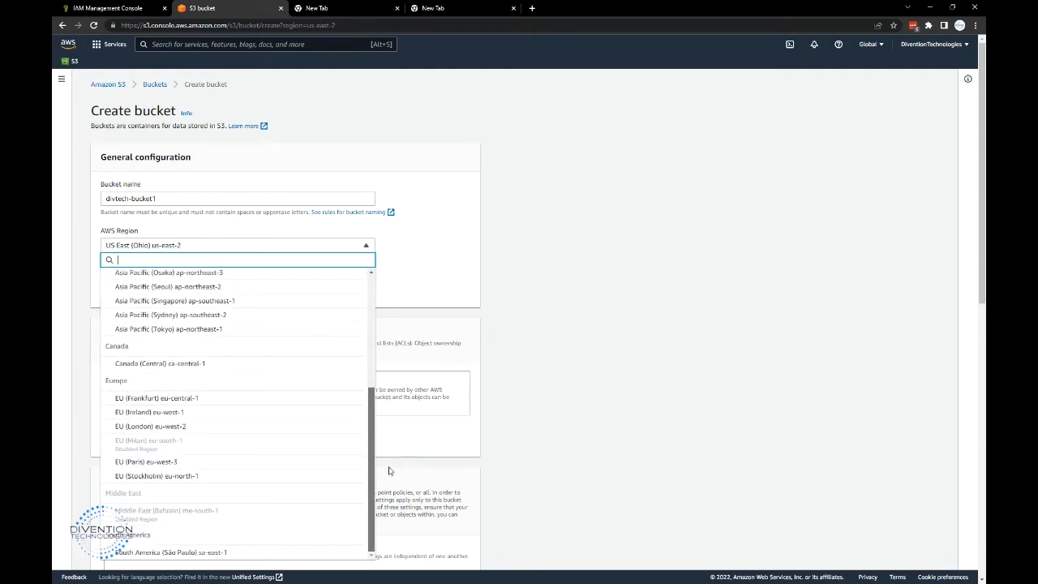
left_click_drag(370, 417, 394, 275)
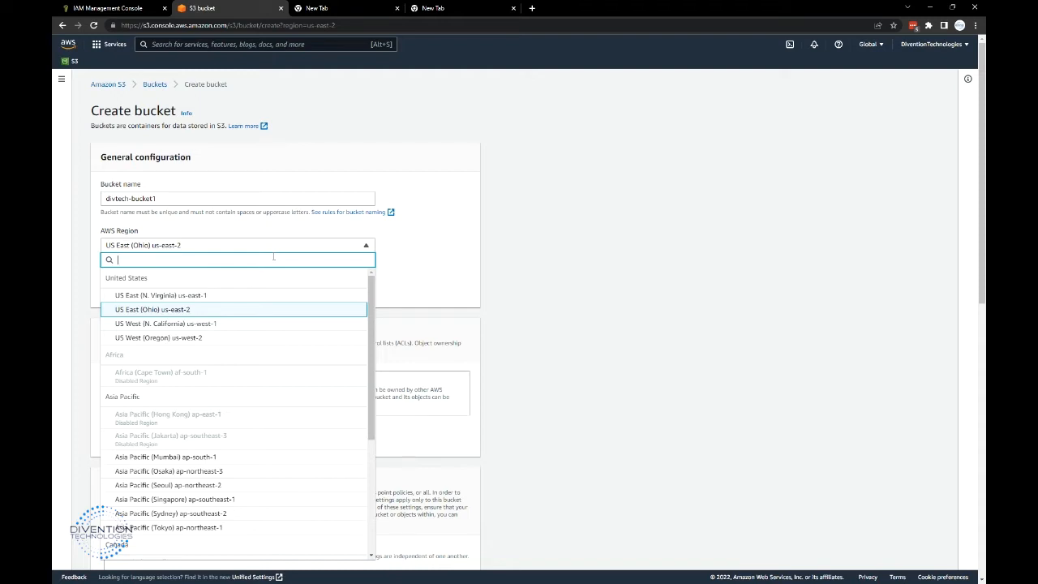
left_click(186, 310)
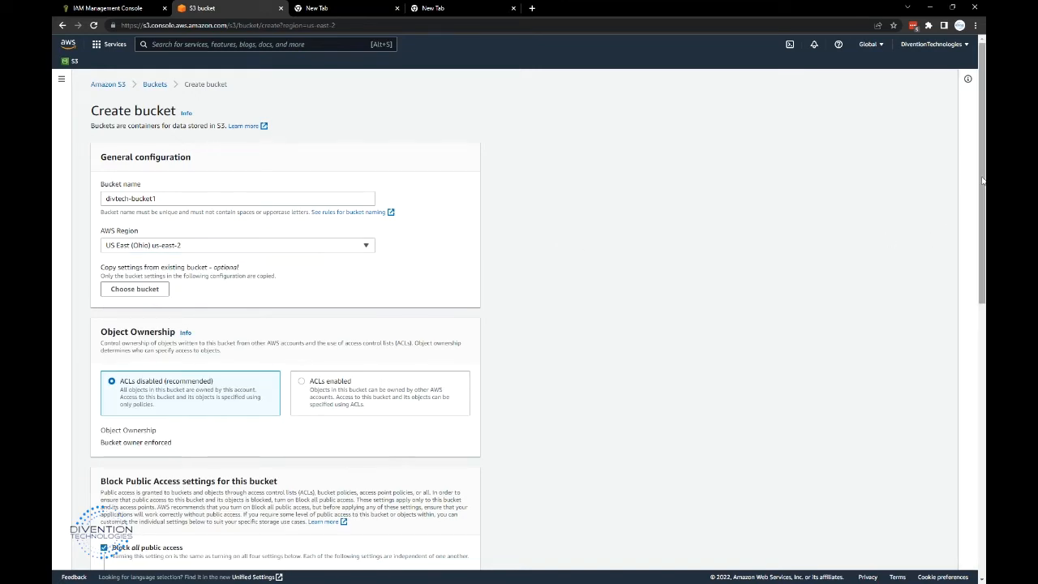
Review the public access, versioning, encryption and advanced settings, keep their defaults and create the bucket.
left_click_drag(981, 180, 977, 285)
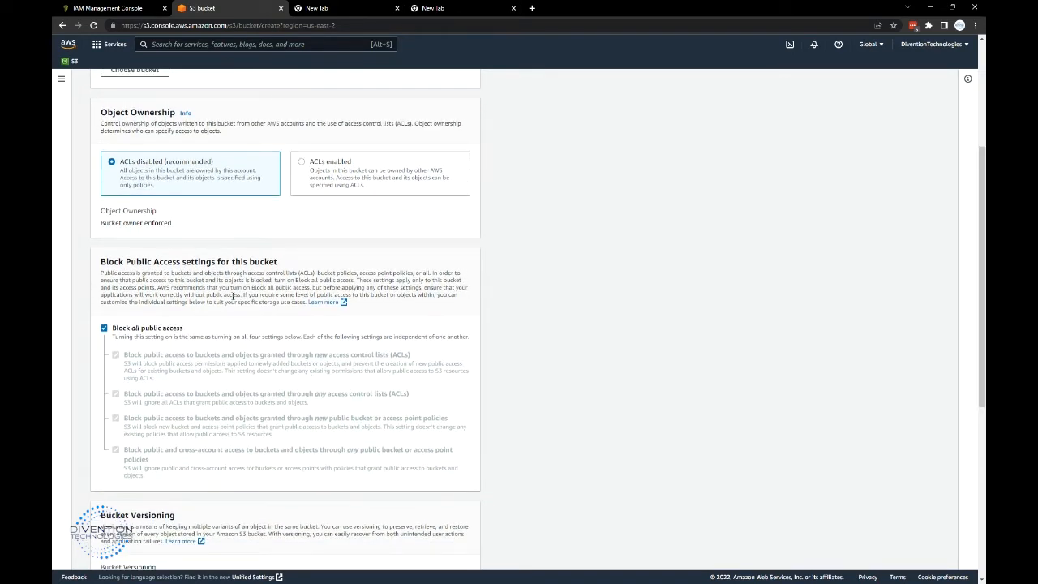
left_click(293, 264)
left_click_drag(293, 264, 115, 263)
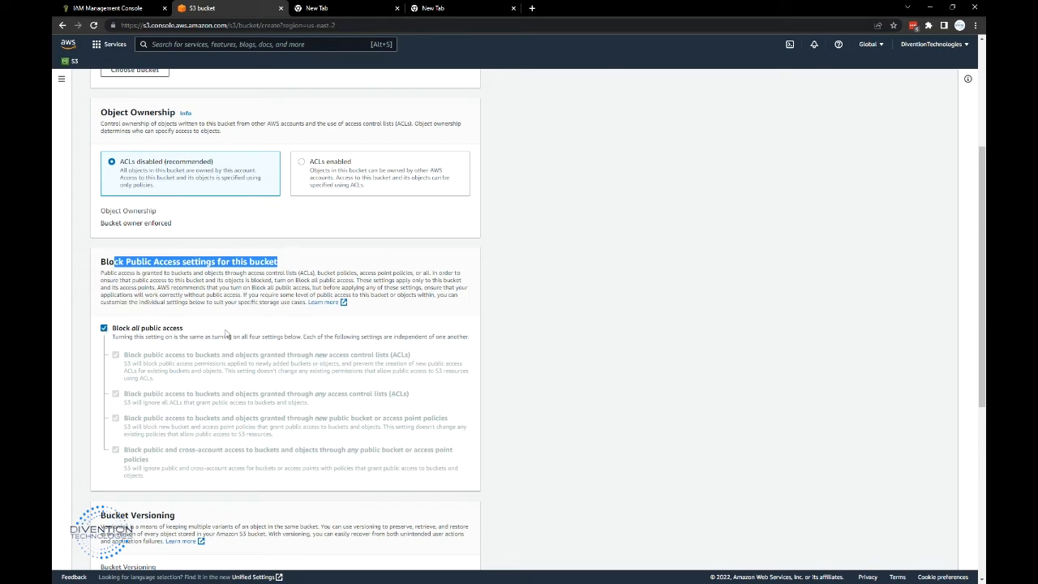
left_click_drag(980, 212, 981, 315)
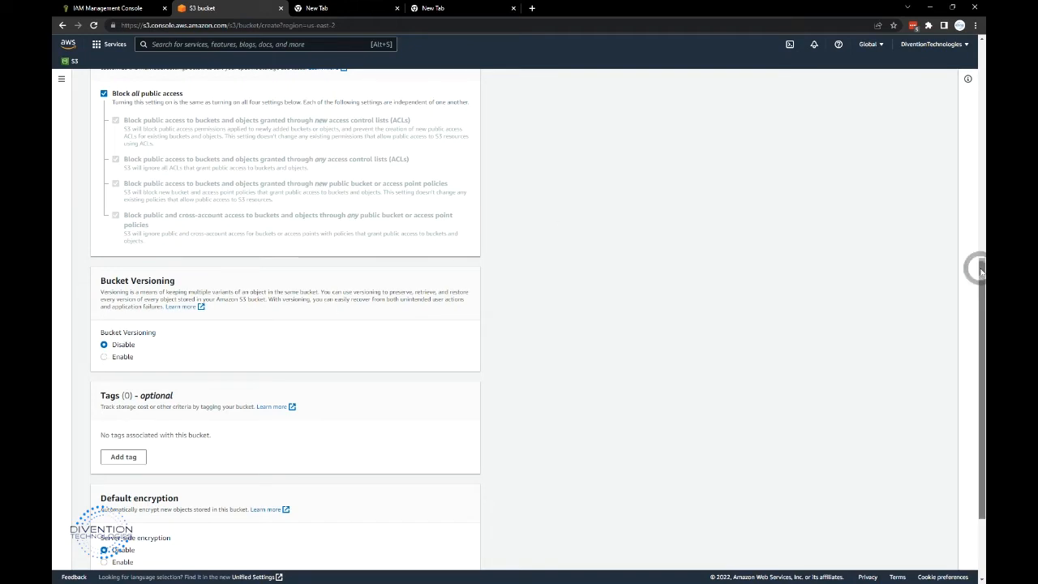
left_click_drag(980, 267, 978, 362)
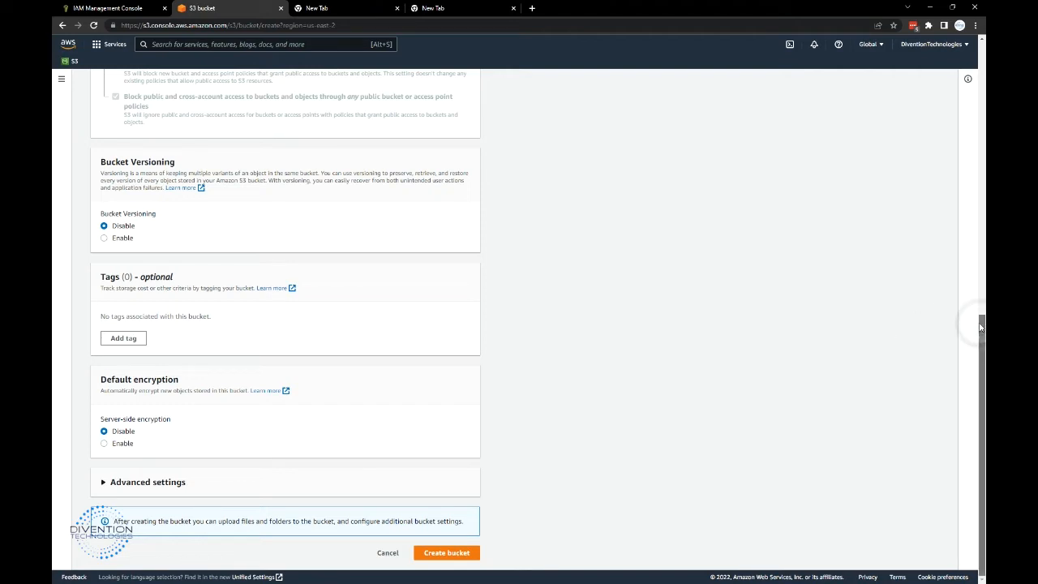
left_click(121, 484)
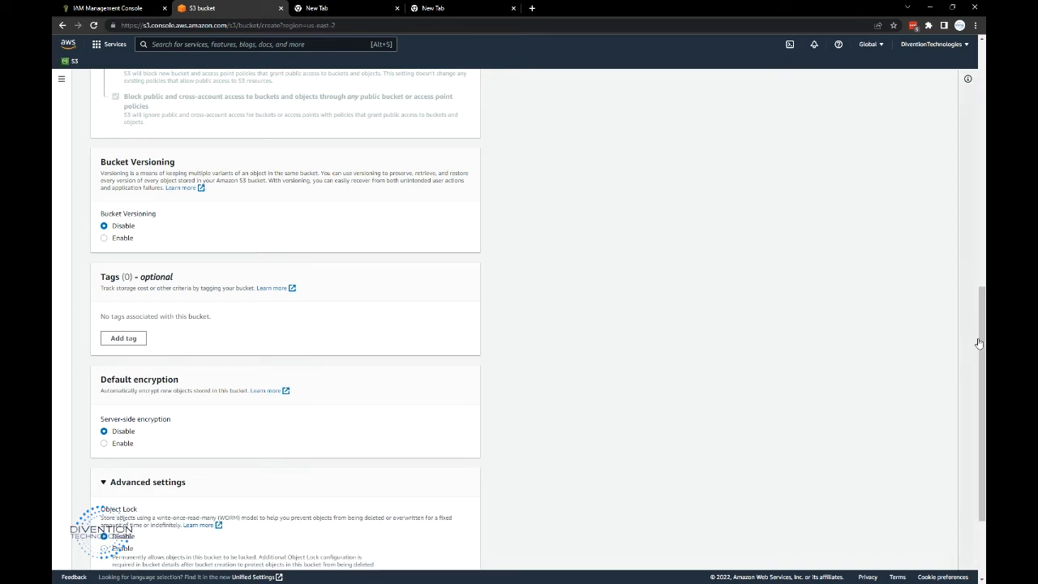
scroll(577, 488, "down", 3)
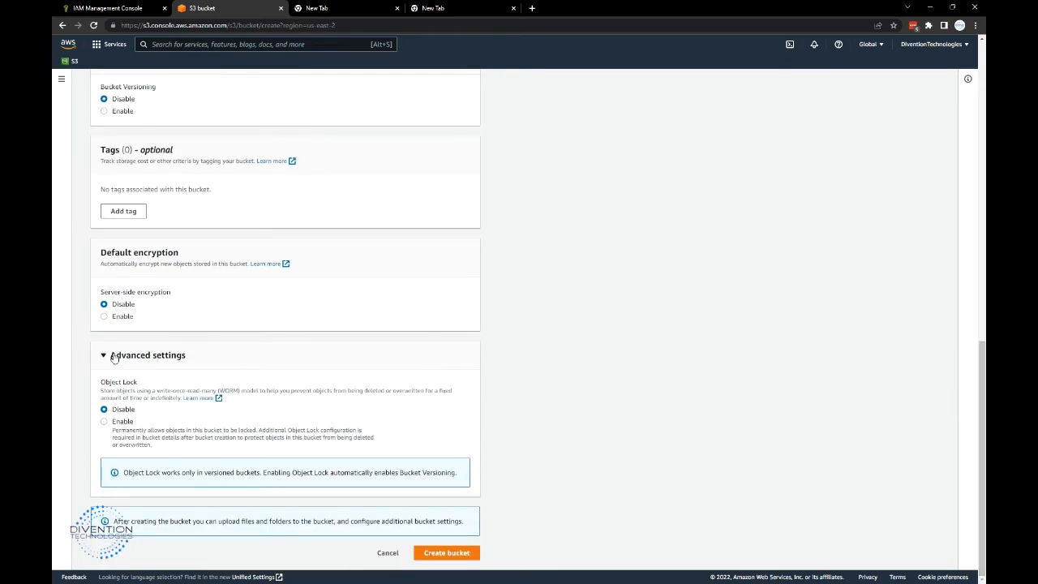
left_click(105, 358)
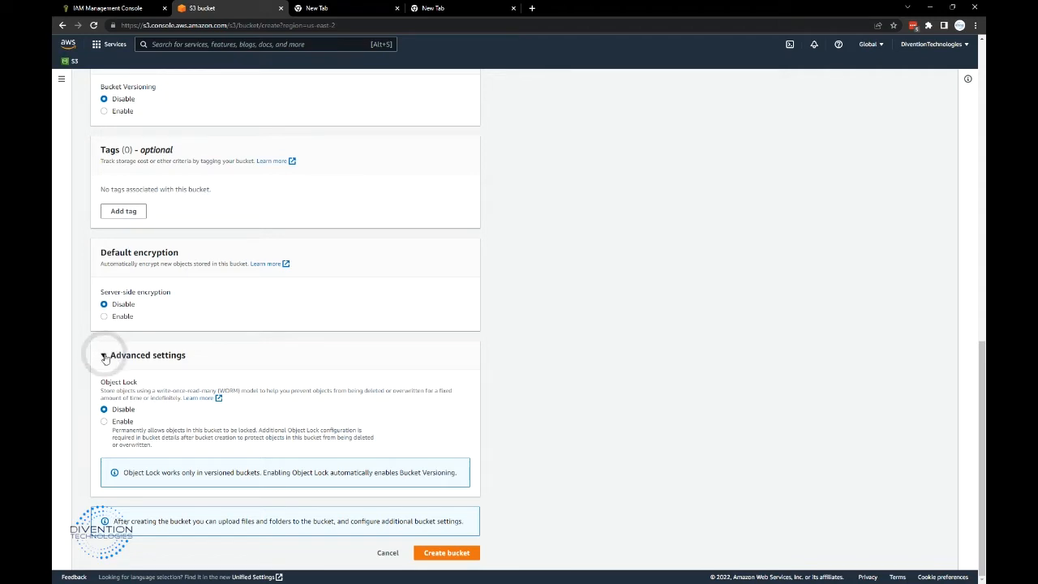
left_click(434, 558)
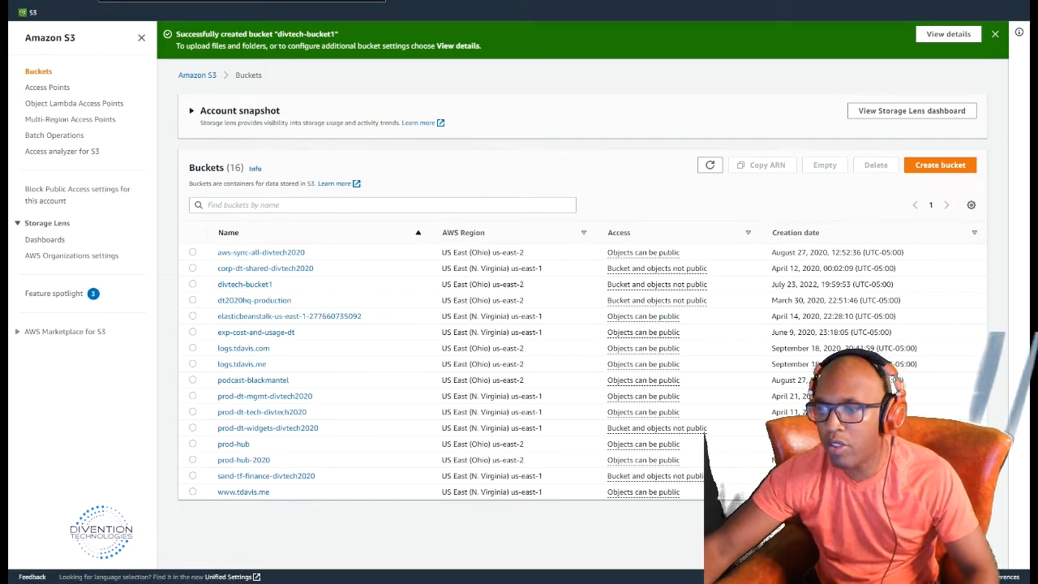
In the Command Prompt, create a second bucket by running aws s3 mb s3://divtech-bucket2, and move the window out of the way.
left_click_drag(1028, 243, 684, 64)
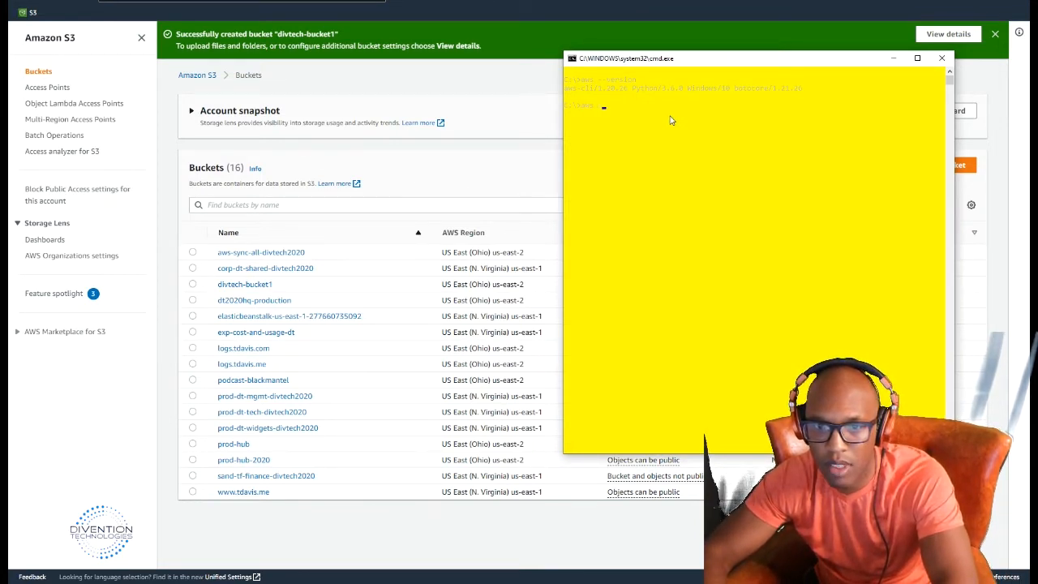
type("3 mb s3://divtech-")
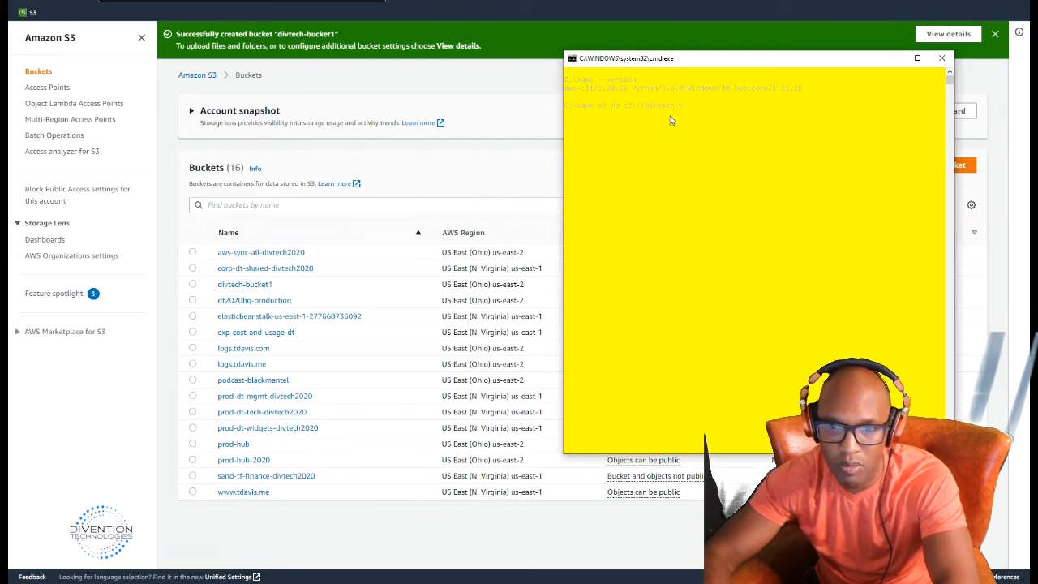
type("bucket")
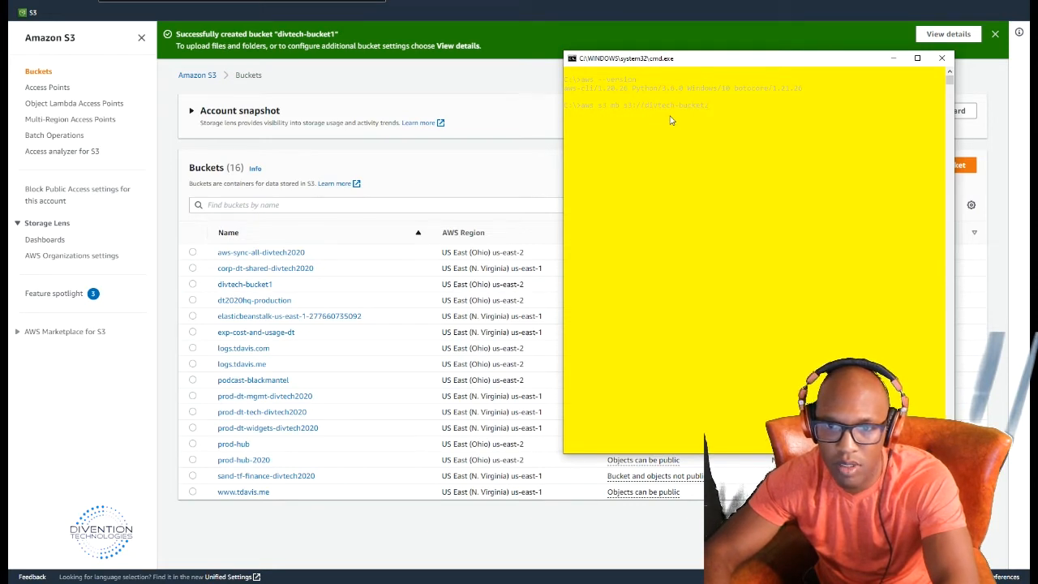
type("2")
key("Return")
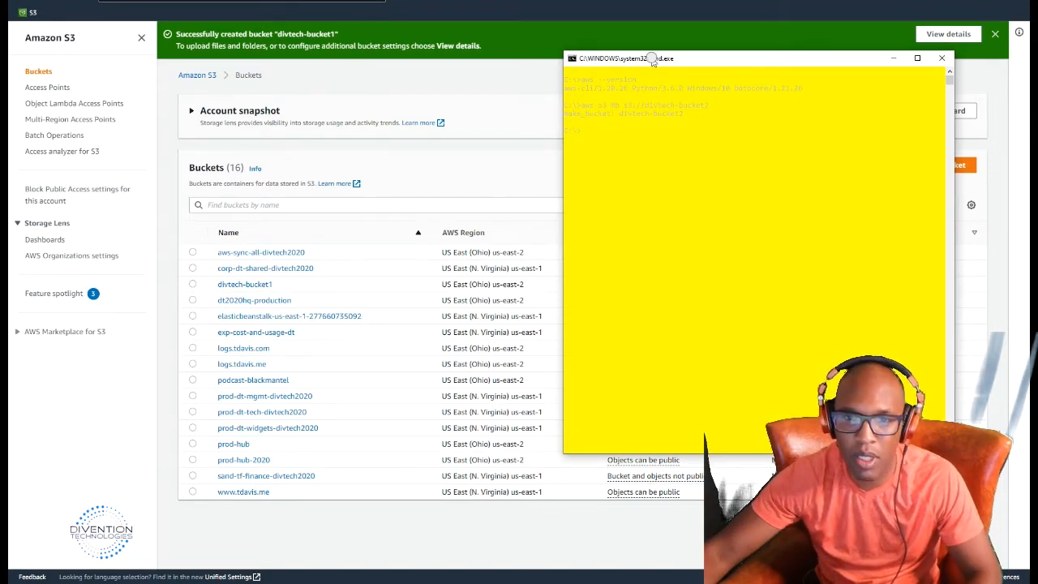
left_click_drag(653, 58, 1037, 107)
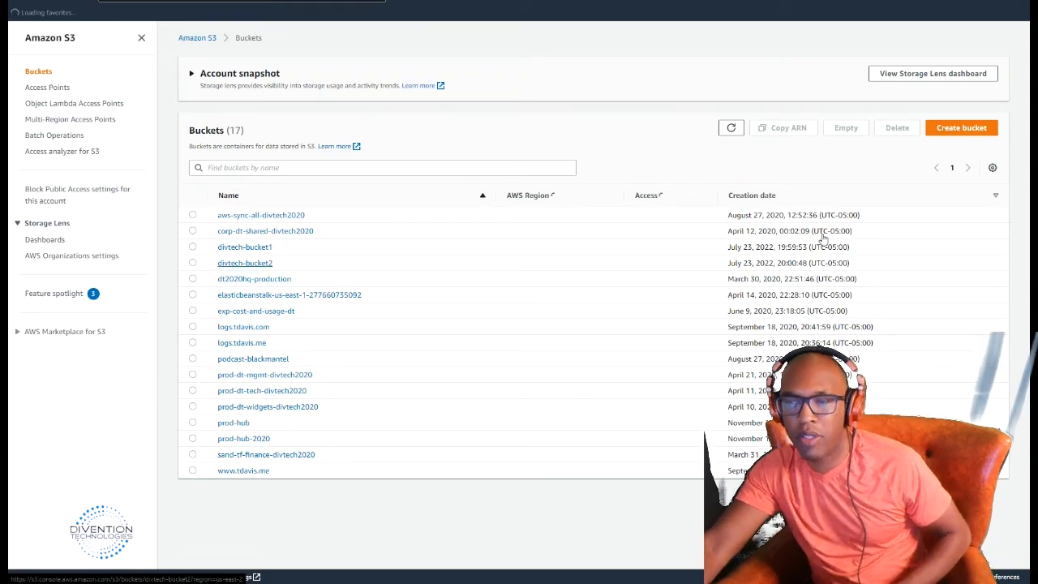
Delete the bucket divtech-bucket1 in the S3 console, entering its name to confirm the deletion.
left_click(192, 247)
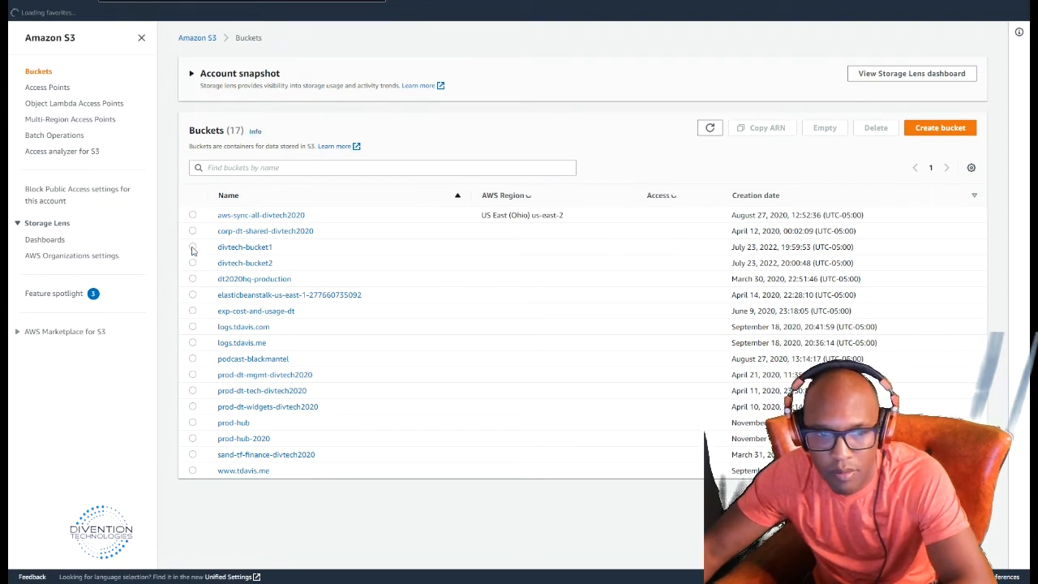
left_click(192, 247)
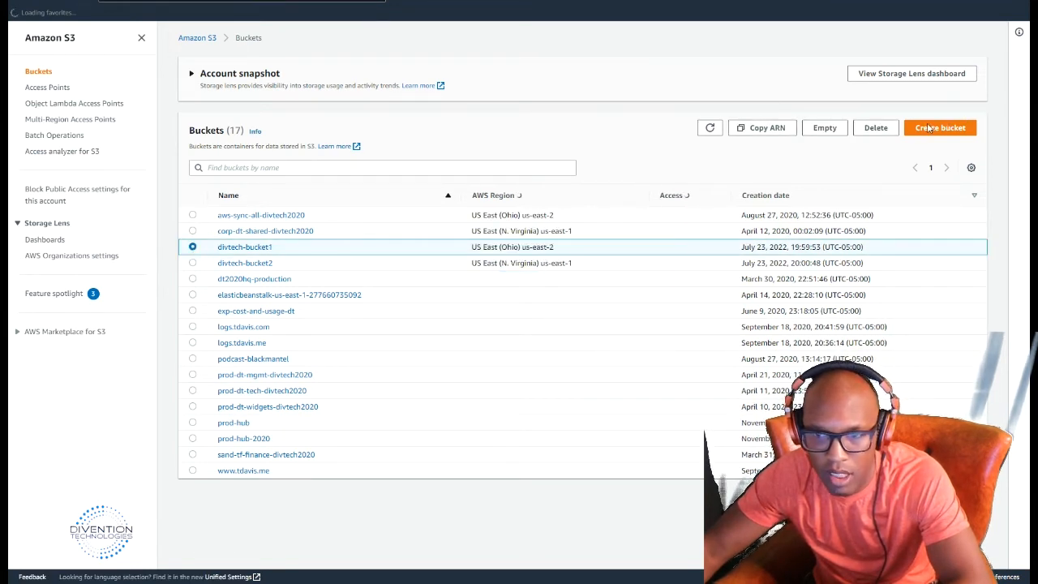
left_click(879, 128)
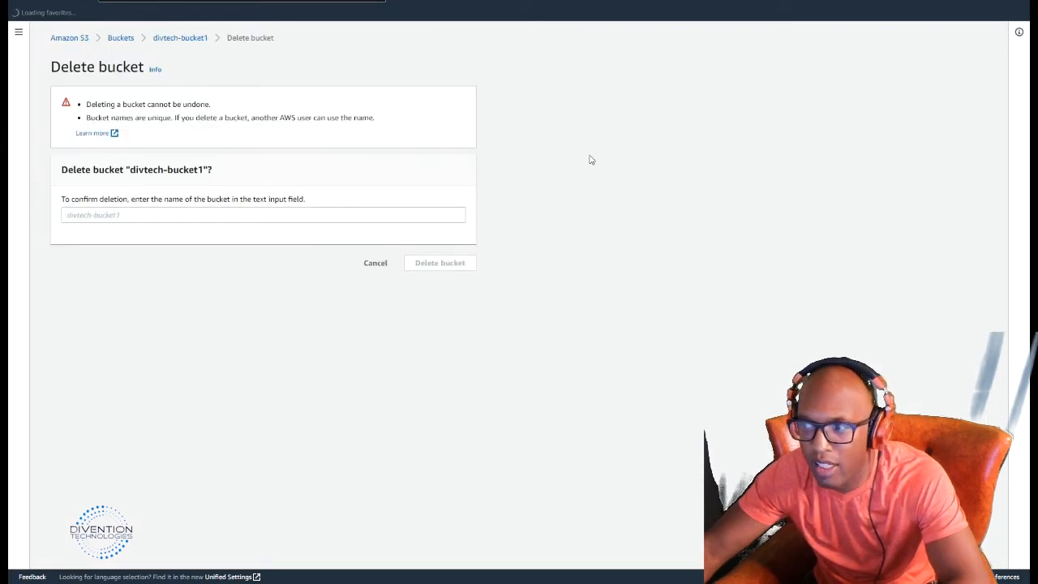
left_click(314, 218)
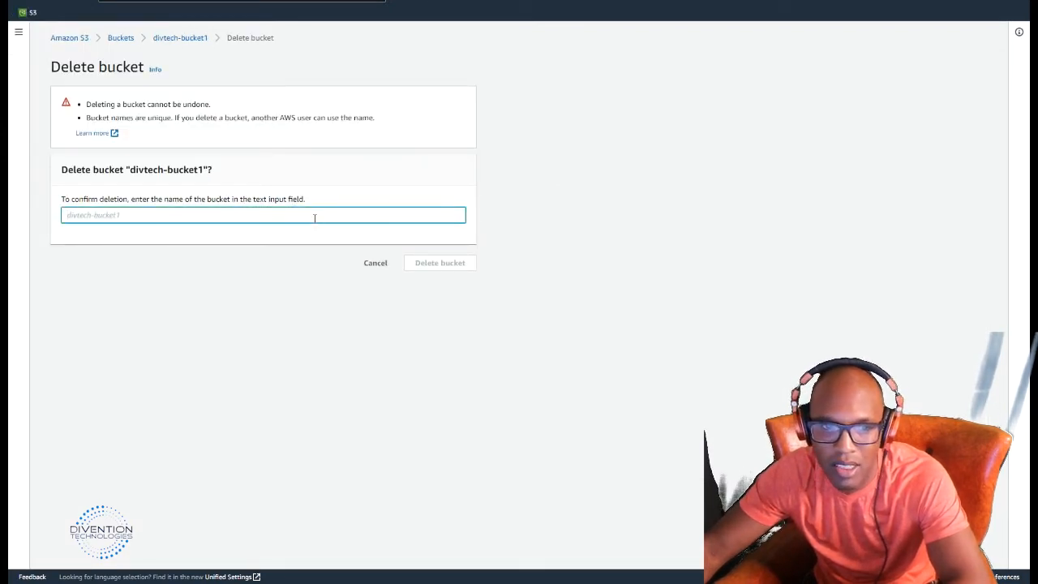
type("dive")
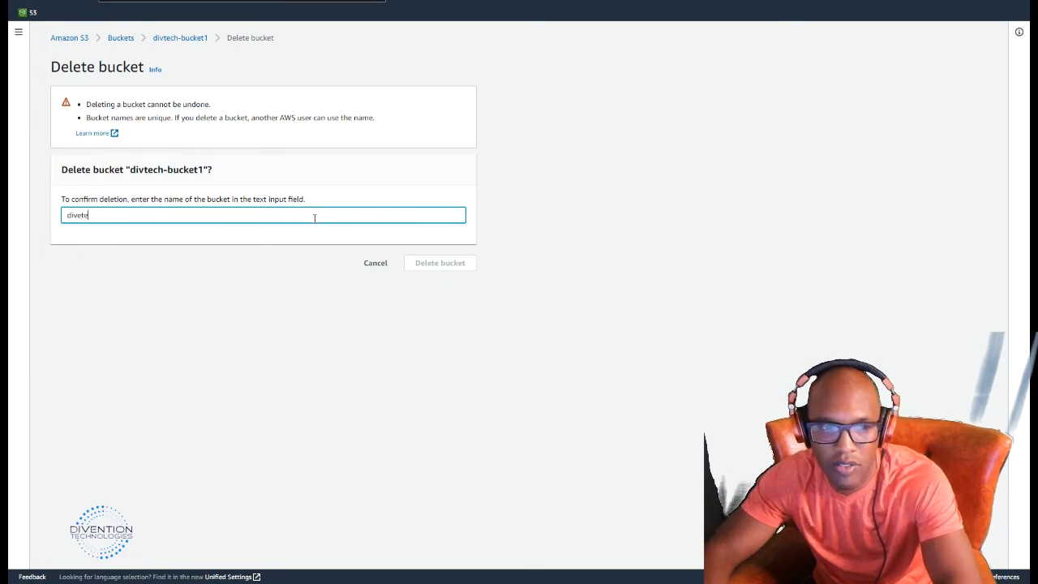
key("BackSpace")
key("BackSpace")
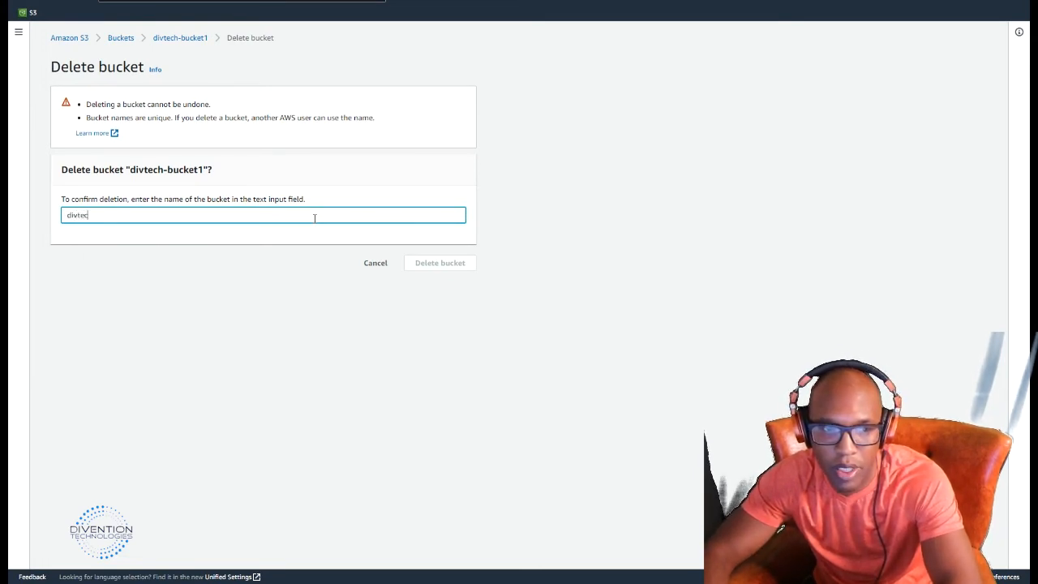
type("ech-bu")
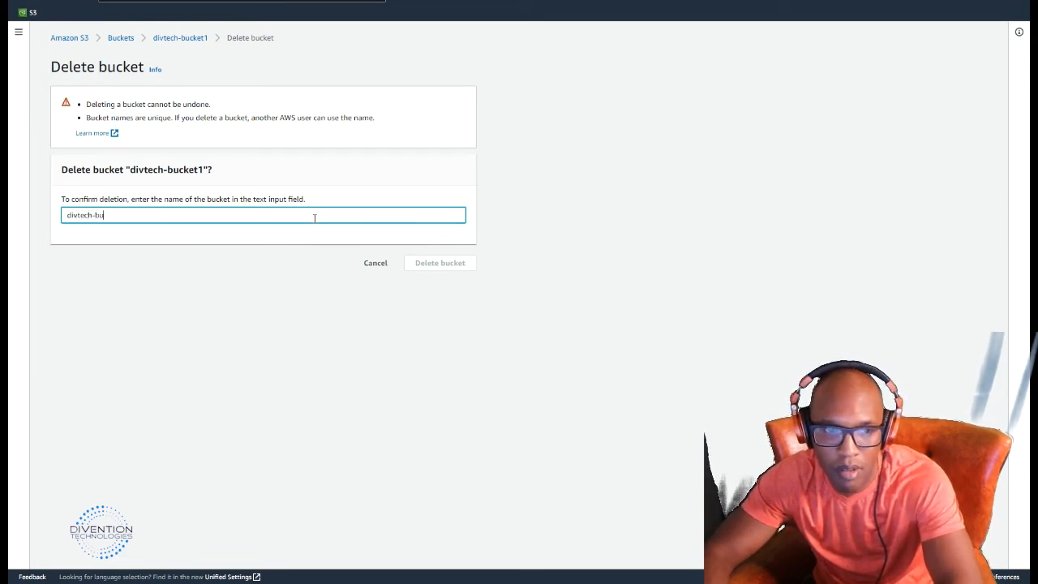
type("cket1")
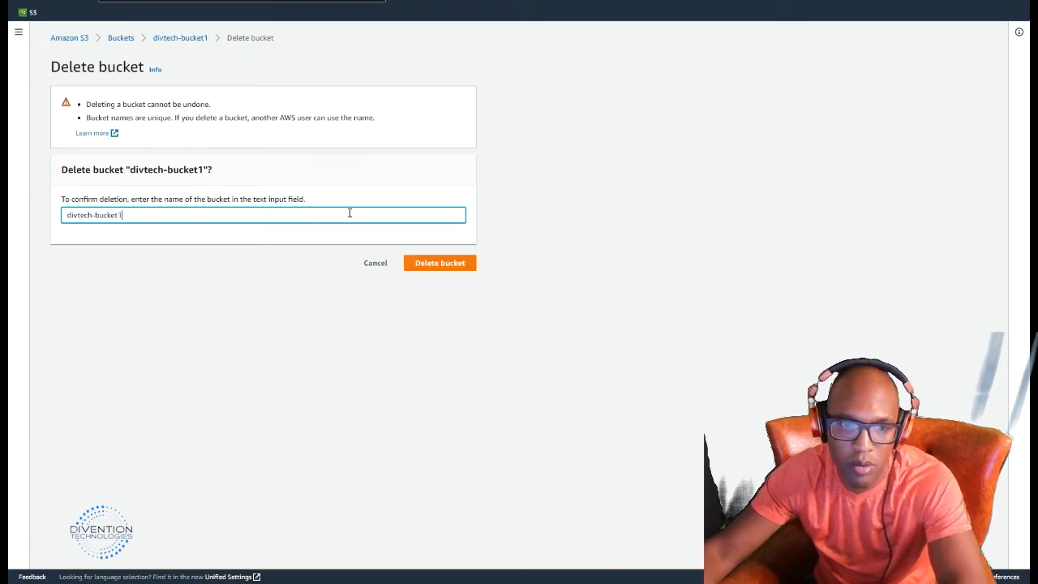
left_click(440, 263)
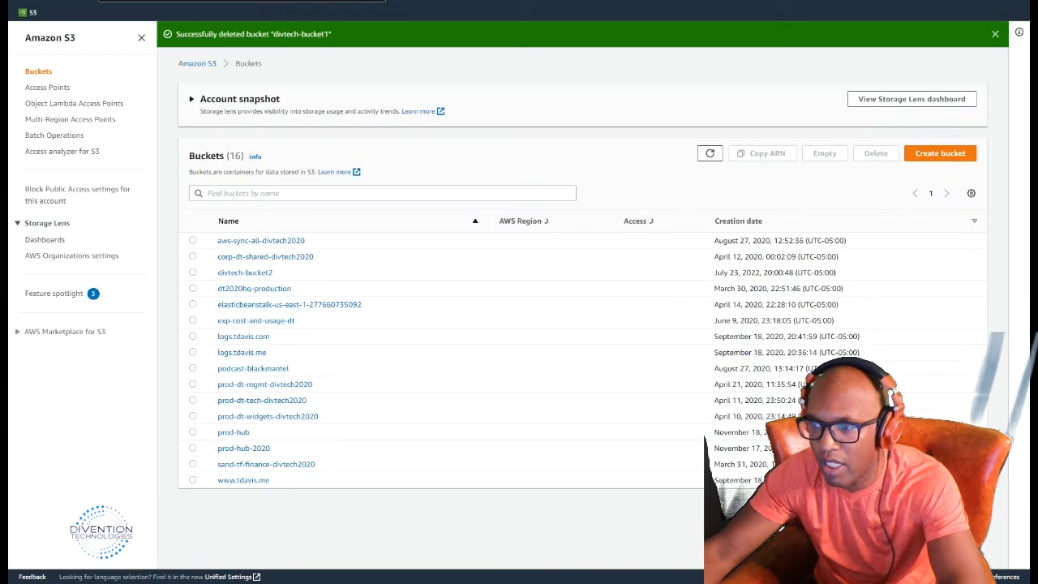
Bring the Command Prompt window back into view over the S3 bucket list and make it active.
left_click_drag(1035, 272, 588, 64)
left_click(602, 139)
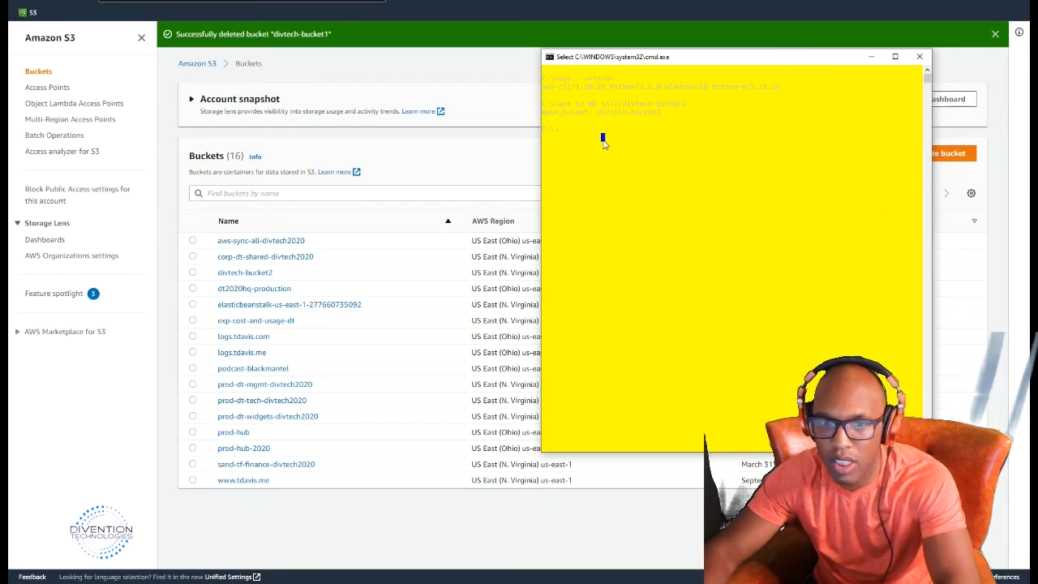
left_click(604, 130)
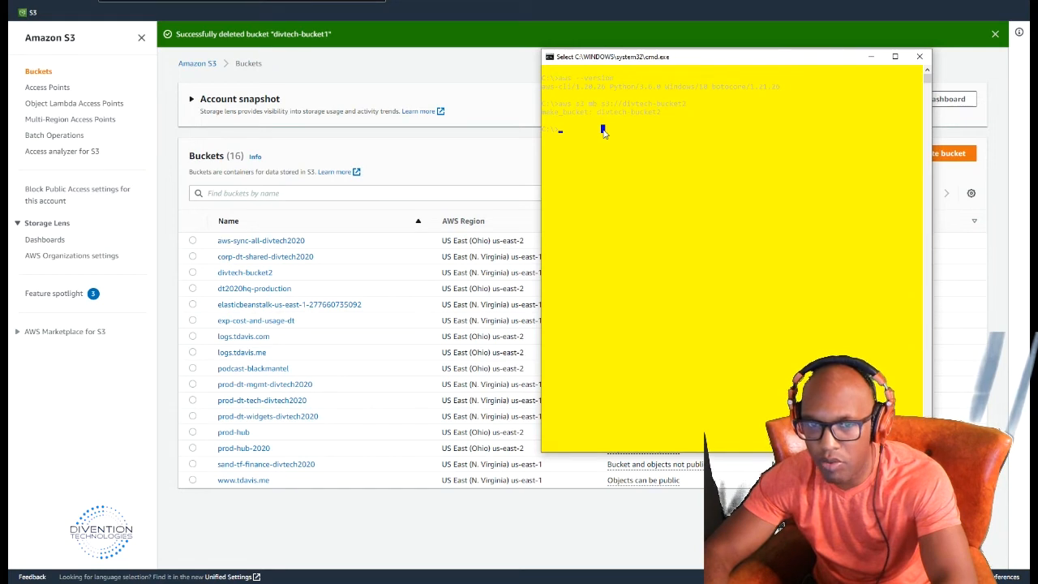
Try to remove the second bucket by running aws s3 rb s3://divetech-bucket2.
type("aws s3 rb s3")
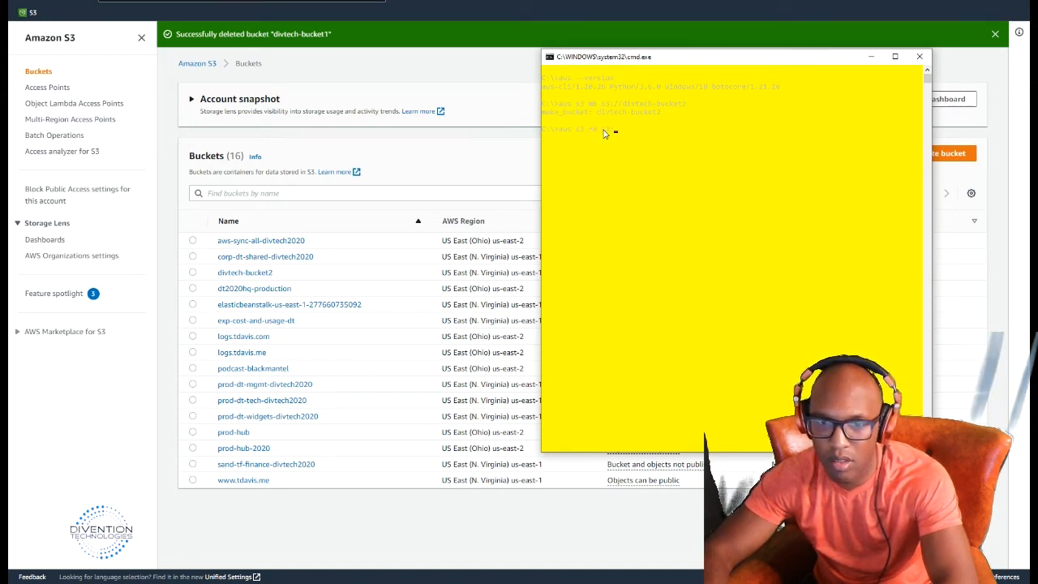
type("/")
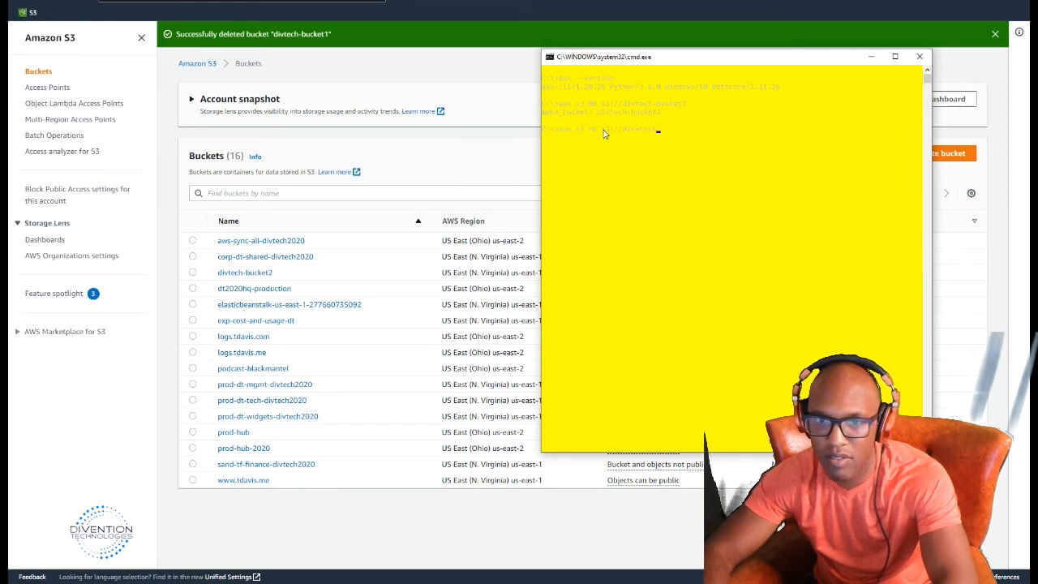
type("/divetech-bucket2")
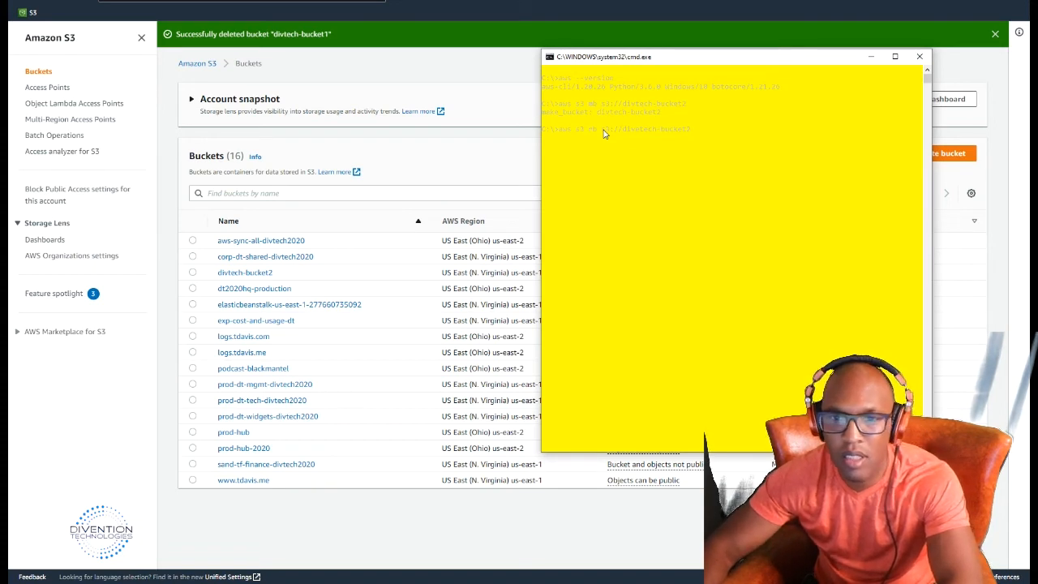
key("Return")
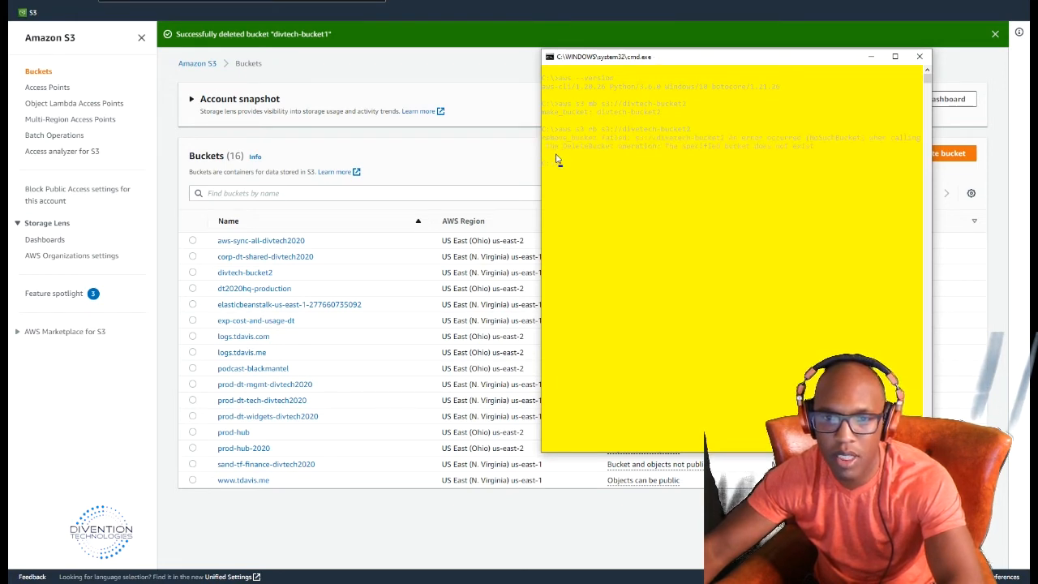
Recall the previous remove-bucket command, correct the bucket name and run aws s3 rb s3://divtech-bucket2.
left_click(640, 165)
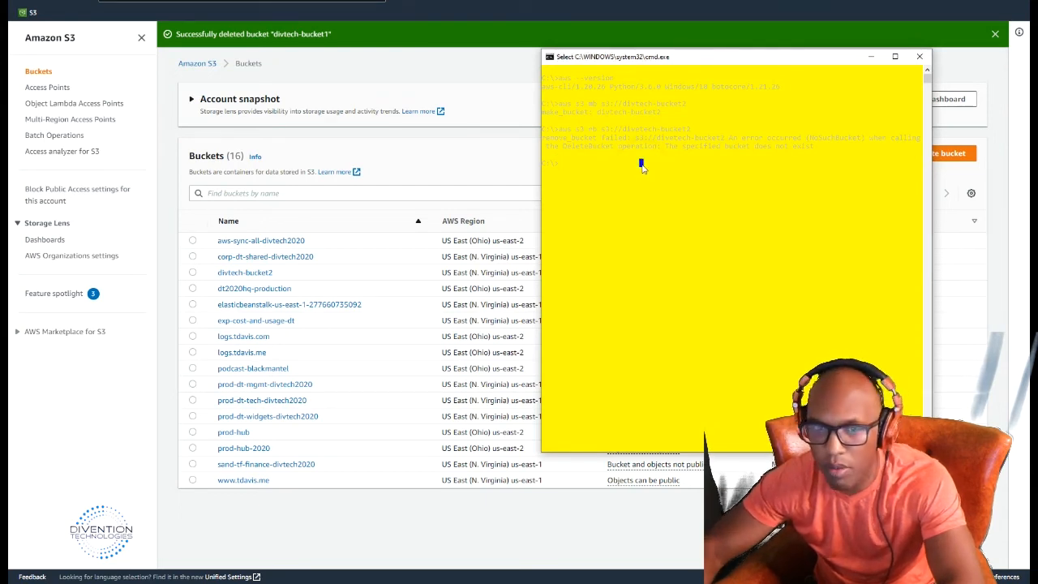
key("Up")
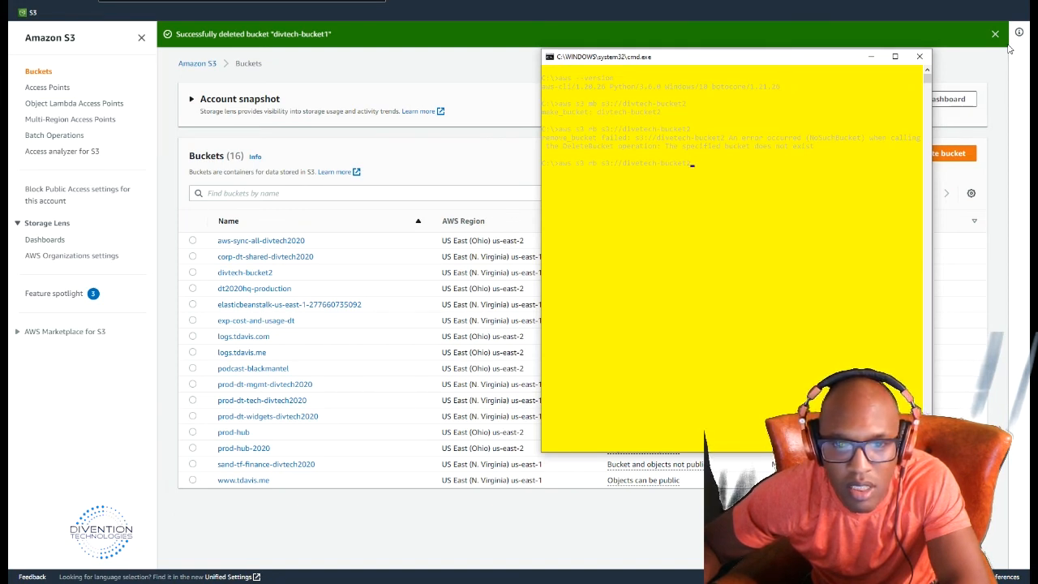
key("Left")
key("Left")
key("Left")
key("Left")
key("Left")
key("Left")
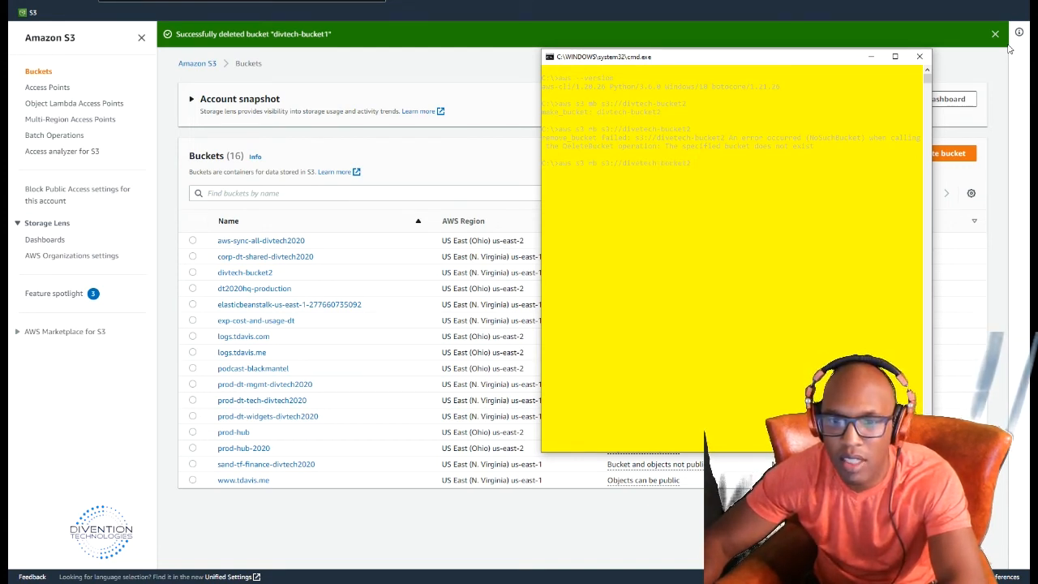
key("Return")
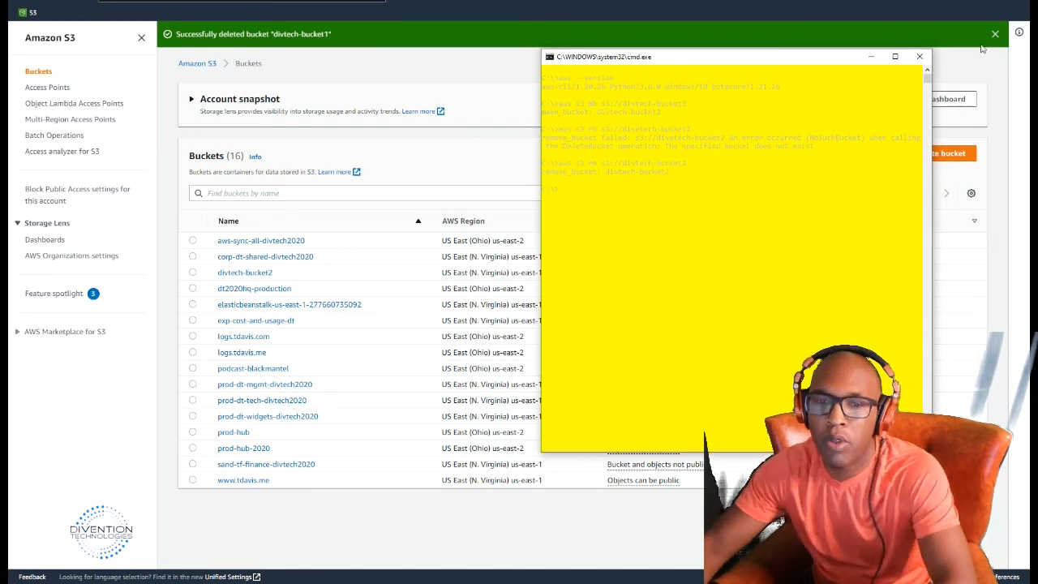
Clear the Command Prompt output with cls and minimize the window to return to the S3 bucket list.
left_click(706, 174)
type("cls")
key("Return")
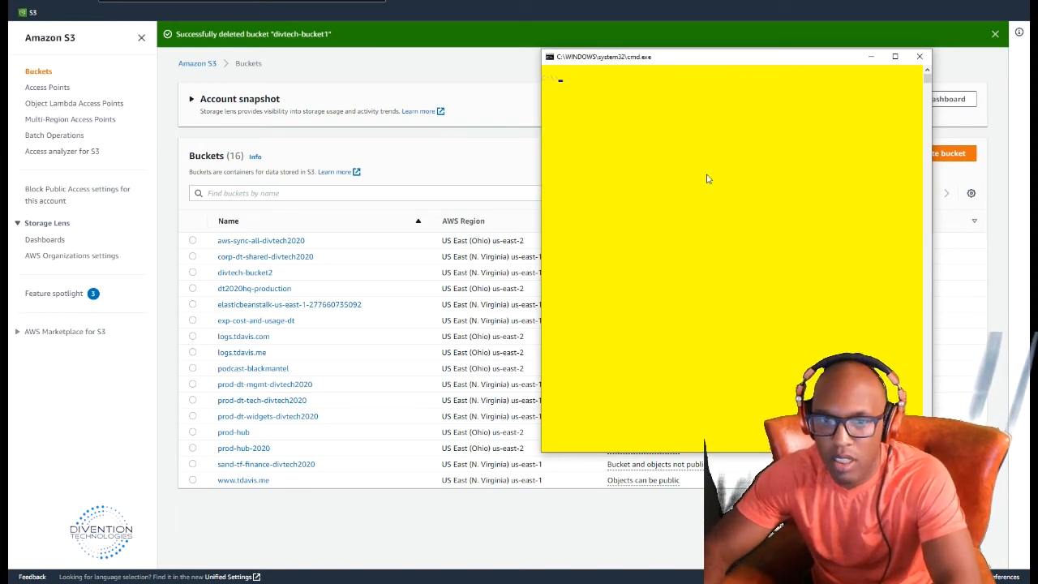
left_click(869, 57)
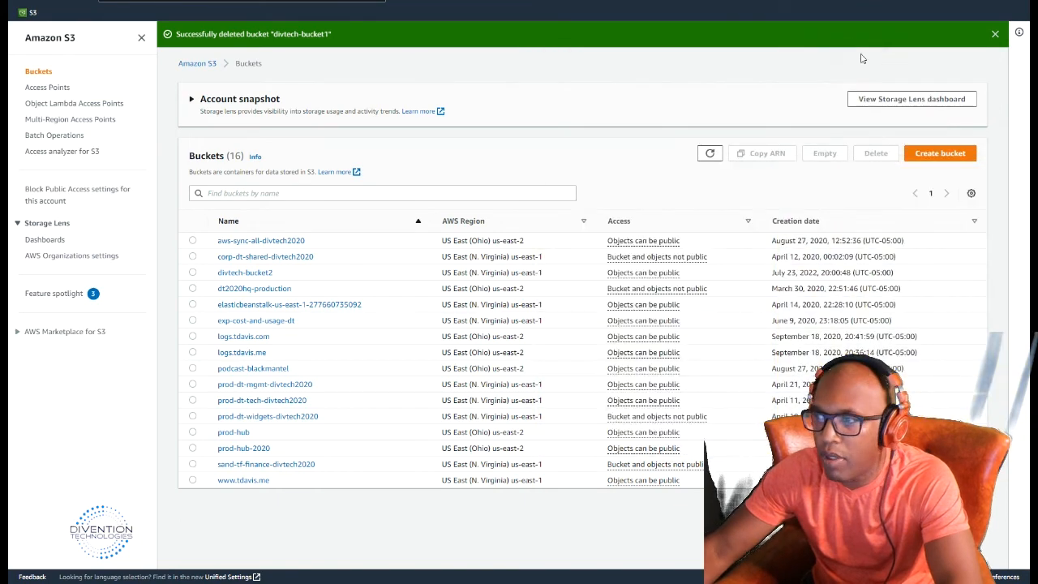